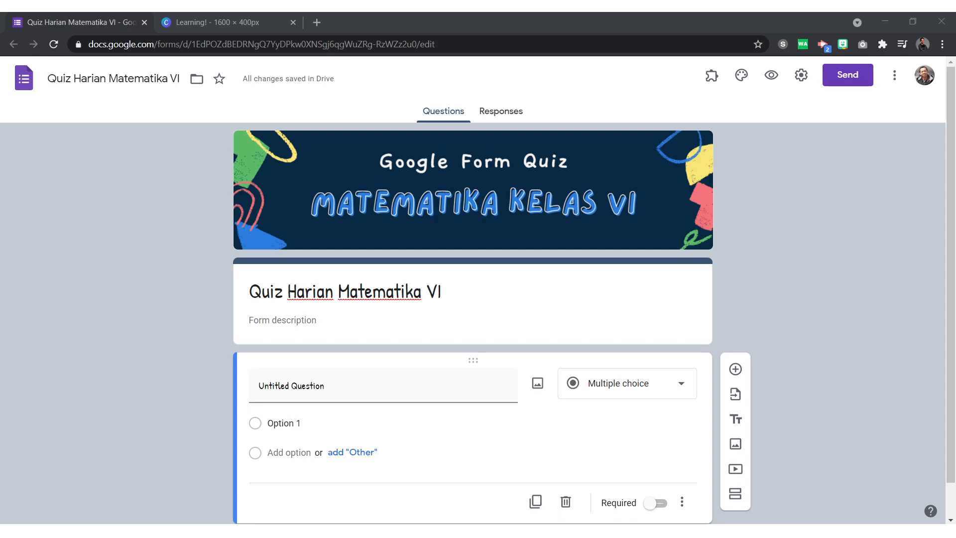
Examine the quiz form's theme options and compare its header image with the source banner design in Canva
{"action": "left_click", "coordinate": [89, 231]}
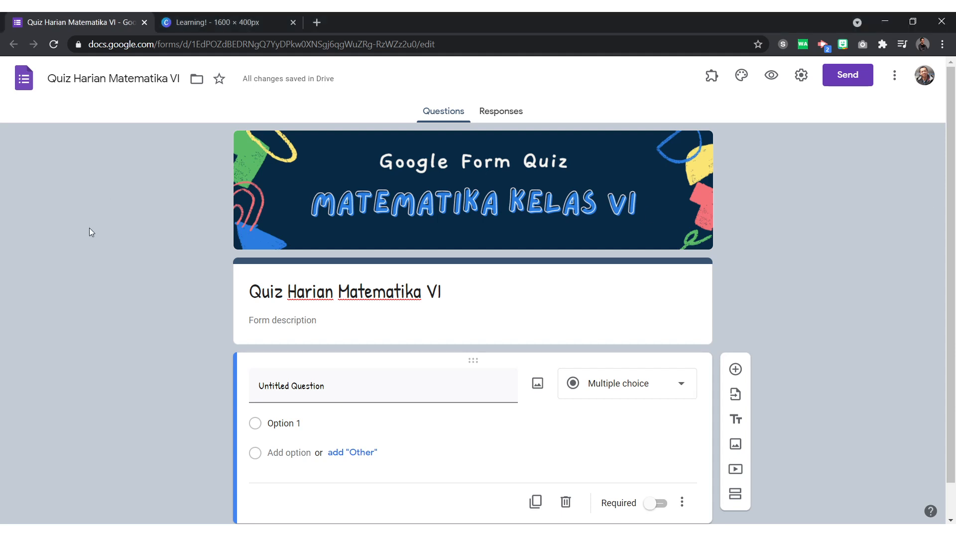
{"action": "scroll", "coordinate": [111, 245], "scroll_direction": "down", "scroll_amount": 1}
{"action": "scroll", "coordinate": [115, 242], "scroll_direction": "up", "scroll_amount": 1}
{"action": "left_click", "coordinate": [741, 77]}
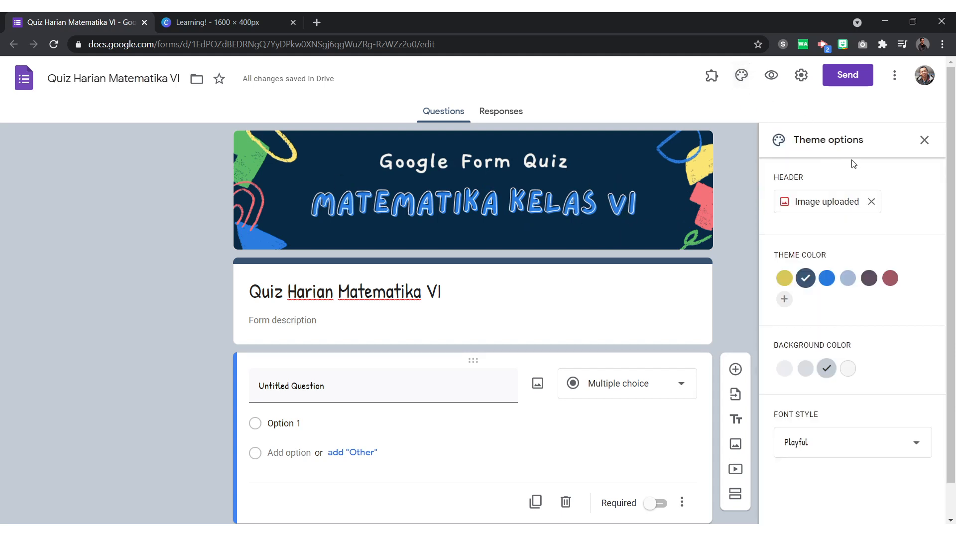
{"action": "left_click", "coordinate": [924, 141]}
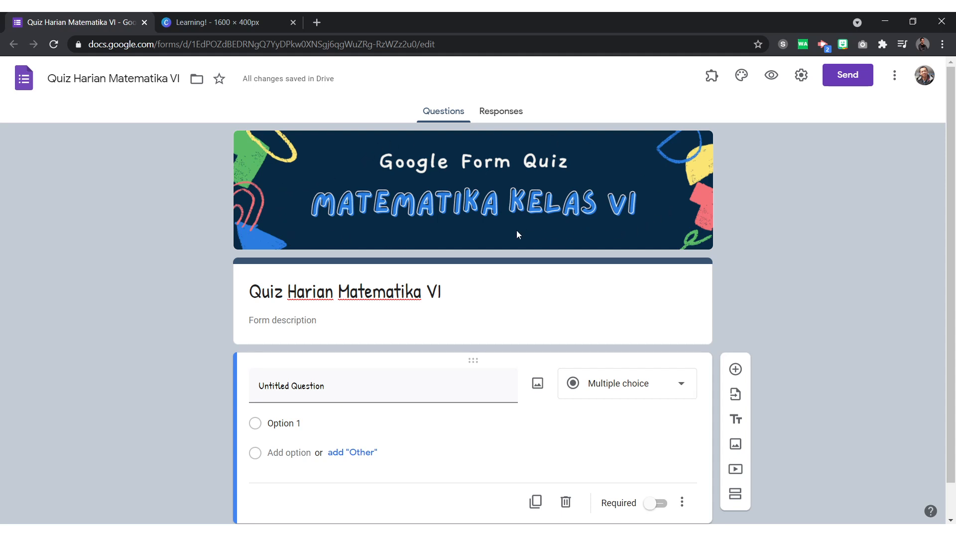
{"action": "left_click", "coordinate": [201, 21]}
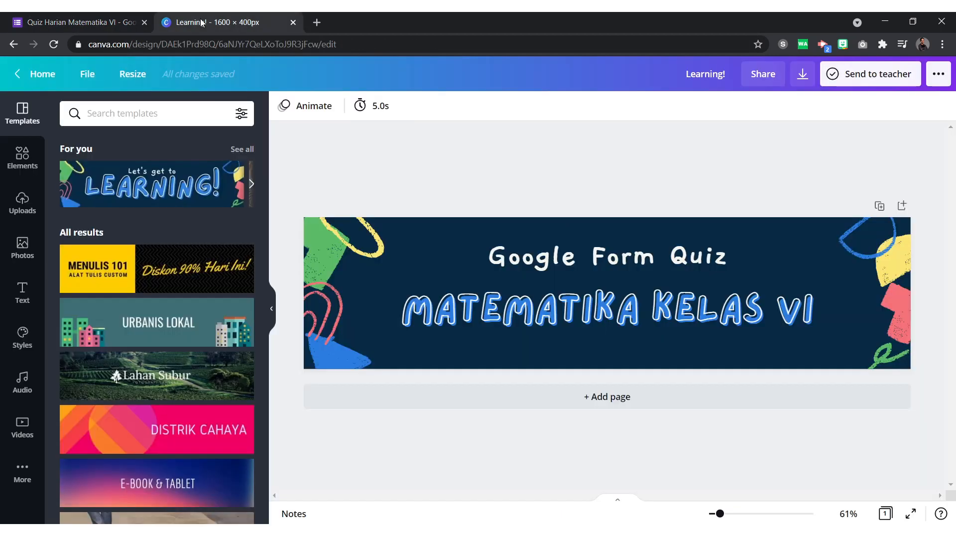
{"action": "left_click", "coordinate": [77, 21]}
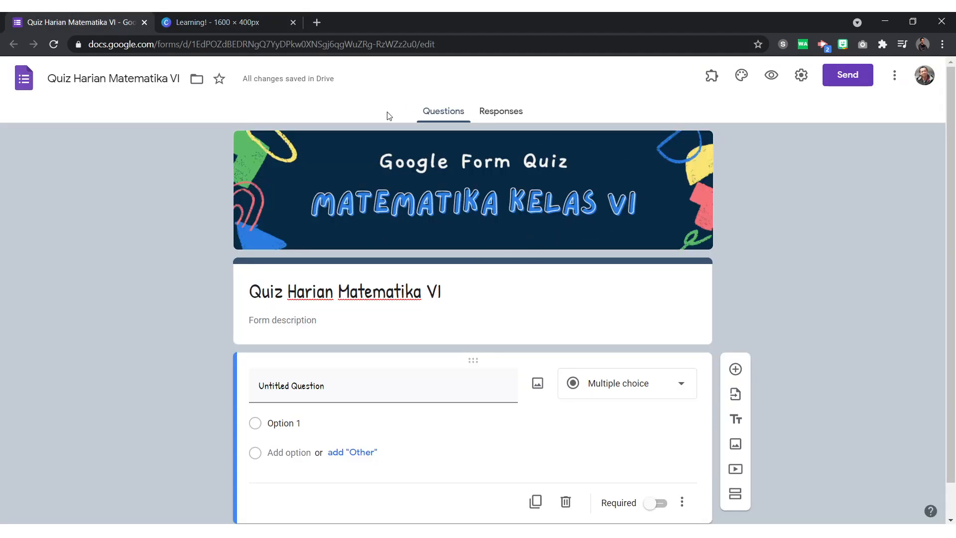
Switch to Canva and create a new Google Classroom Header design from its home page
{"action": "left_click", "coordinate": [226, 20]}
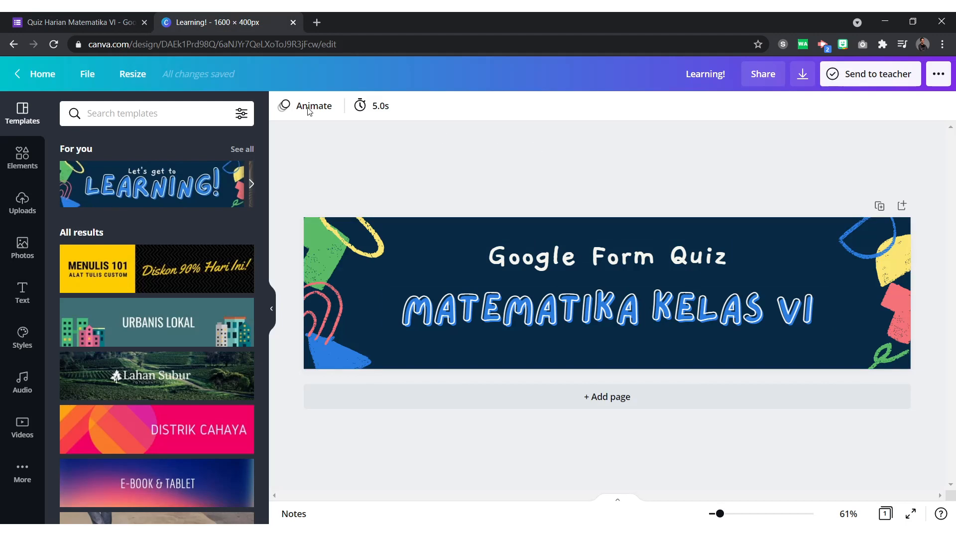
{"action": "left_click", "coordinate": [56, 77]}
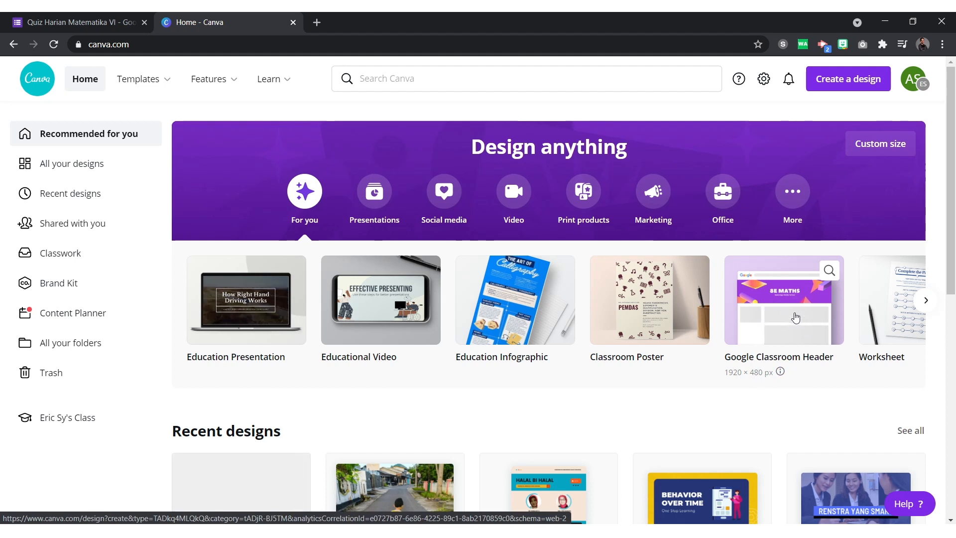
{"action": "left_click", "coordinate": [773, 293]}
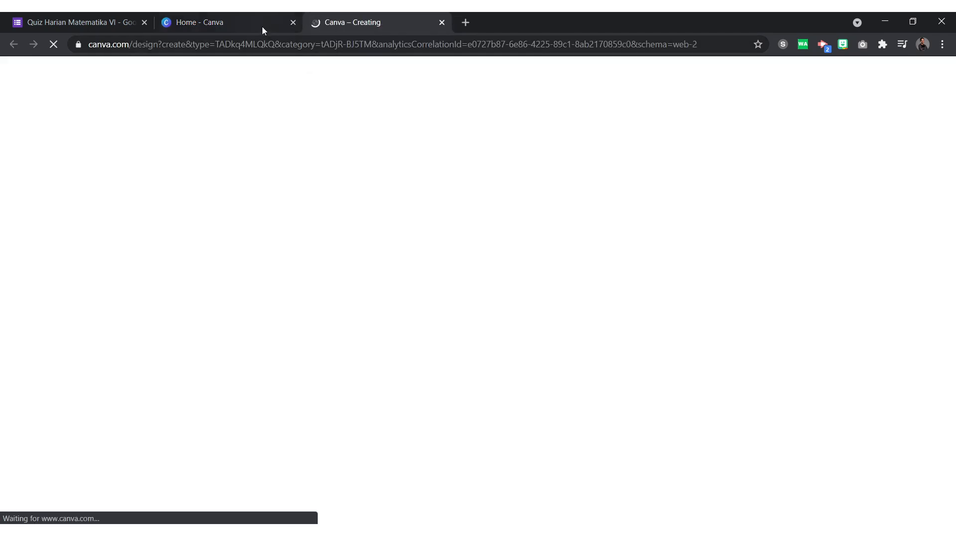
Return to Canva's home page and search the design types for "google classroom header"
{"action": "left_click", "coordinate": [262, 25]}
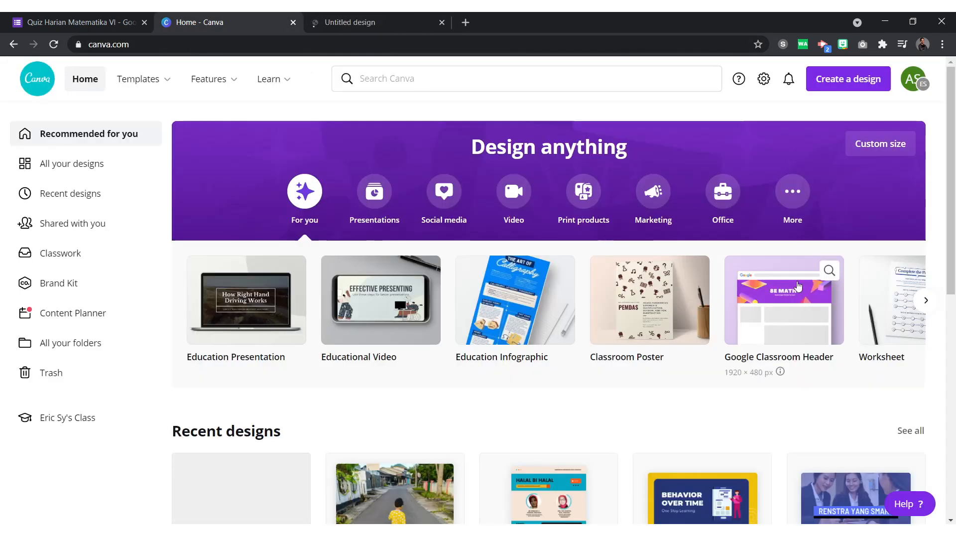
{"action": "left_click", "coordinate": [429, 80]}
{"action": "type", "text": "google"}
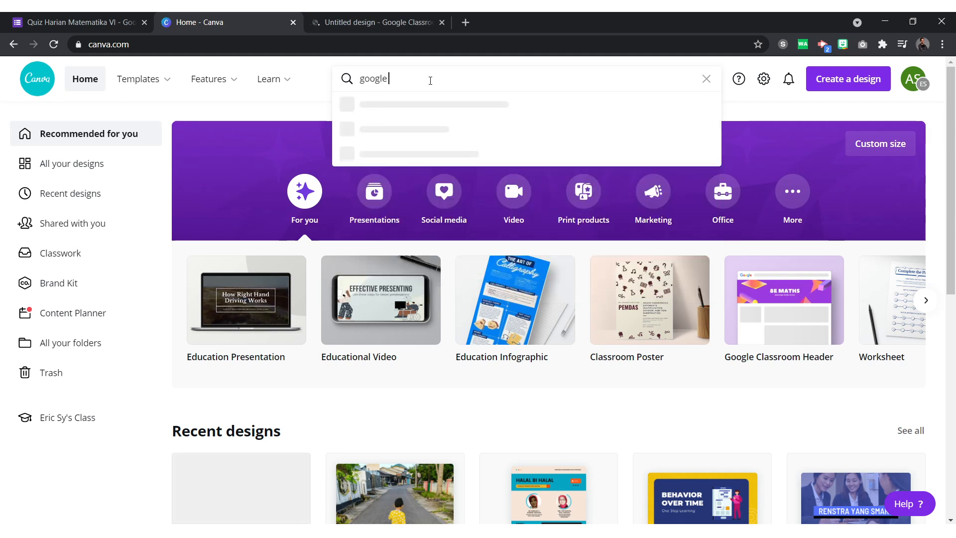
{"action": "type", "text": " classr"}
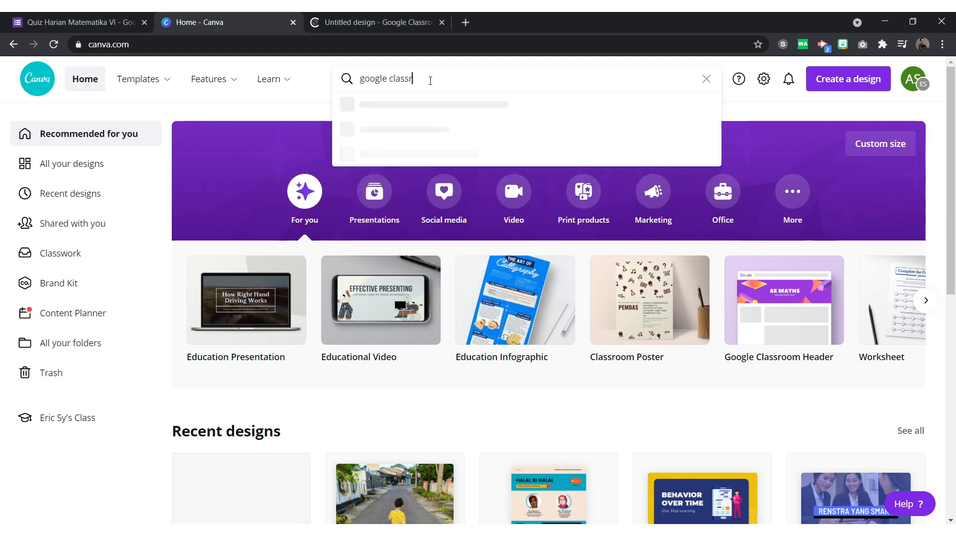
{"action": "type", "text": "oom header"}
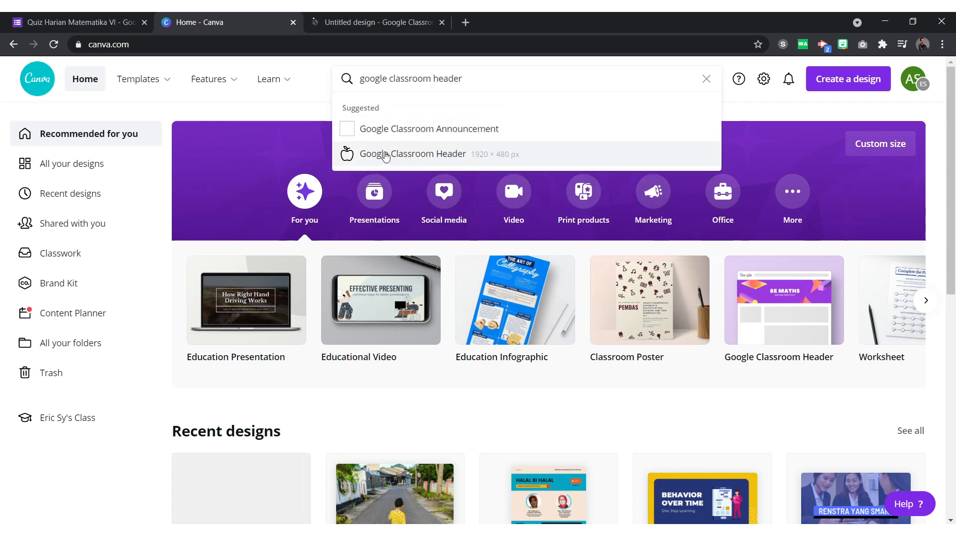
{"action": "left_click", "coordinate": [346, 154]}
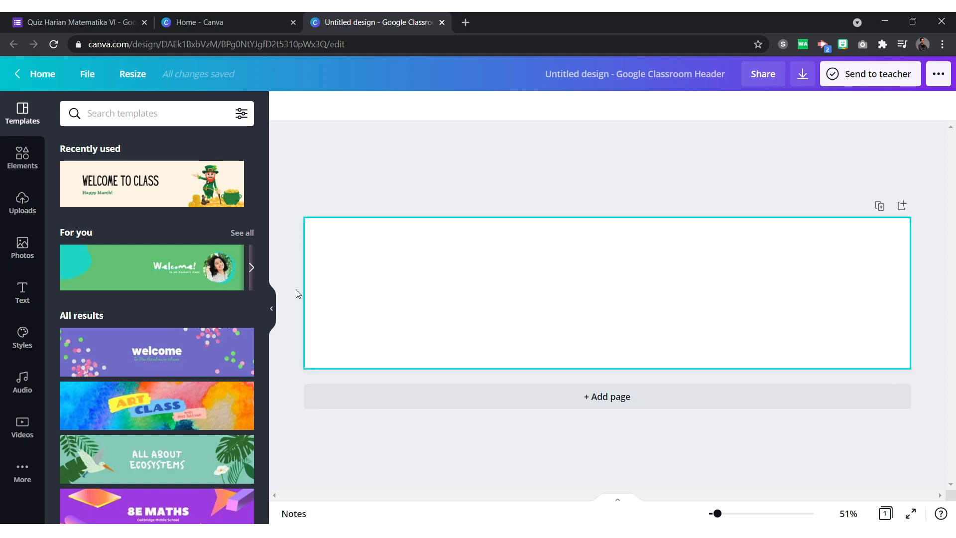
Apply the space-themed IPA template with the rocket and planets to the blank header design
{"action": "scroll", "coordinate": [157, 285], "scroll_direction": "down", "scroll_amount": 4}
{"action": "scroll", "coordinate": [165, 325], "scroll_direction": "down", "scroll_amount": 3}
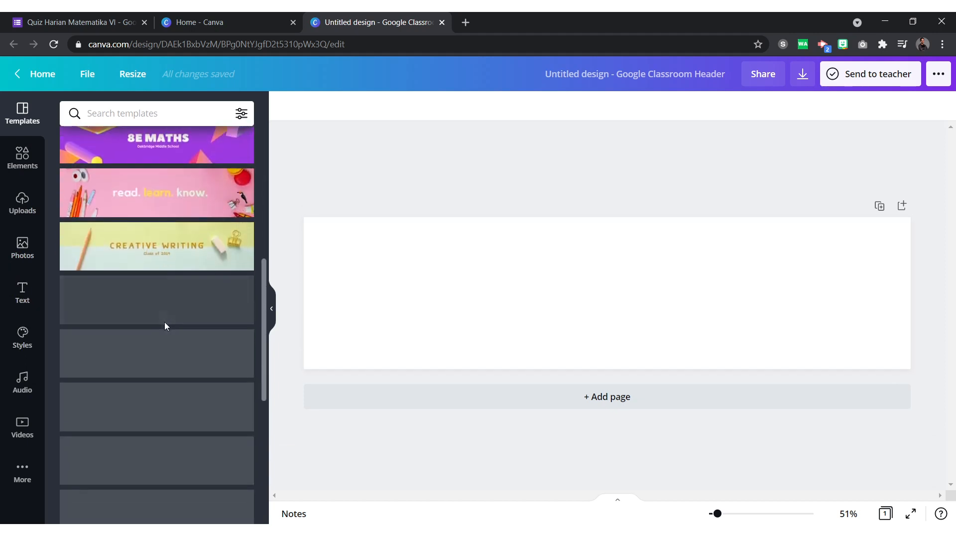
{"action": "scroll", "coordinate": [169, 368], "scroll_direction": "down", "scroll_amount": 1}
{"action": "scroll", "coordinate": [169, 367], "scroll_direction": "down", "scroll_amount": 6}
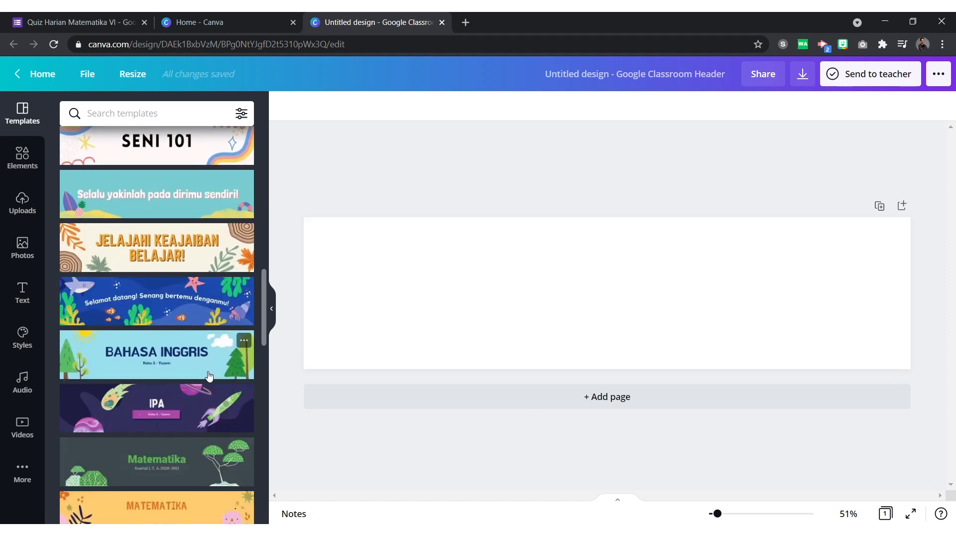
{"action": "scroll", "coordinate": [208, 375], "scroll_direction": "down", "scroll_amount": 2}
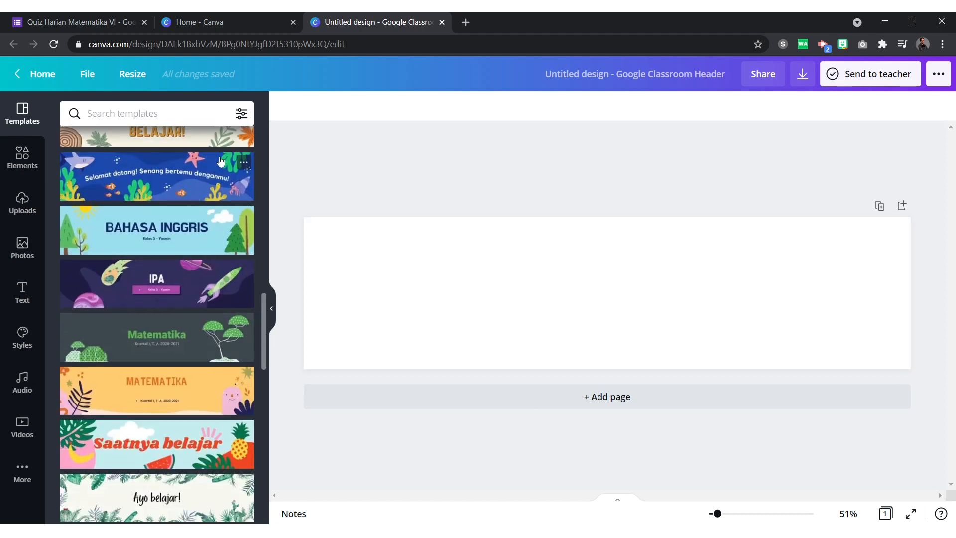
{"action": "left_click", "coordinate": [157, 288]}
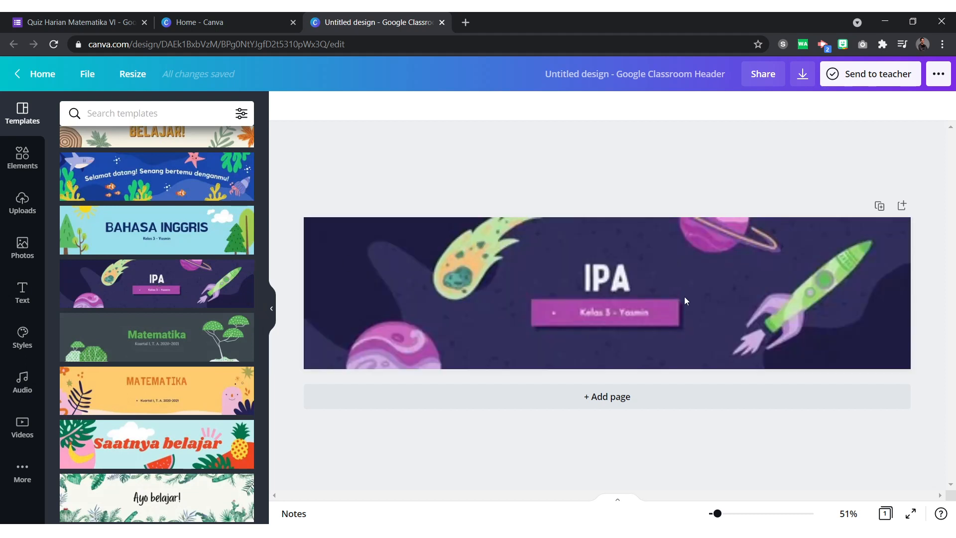
{"action": "left_click", "coordinate": [701, 357]}
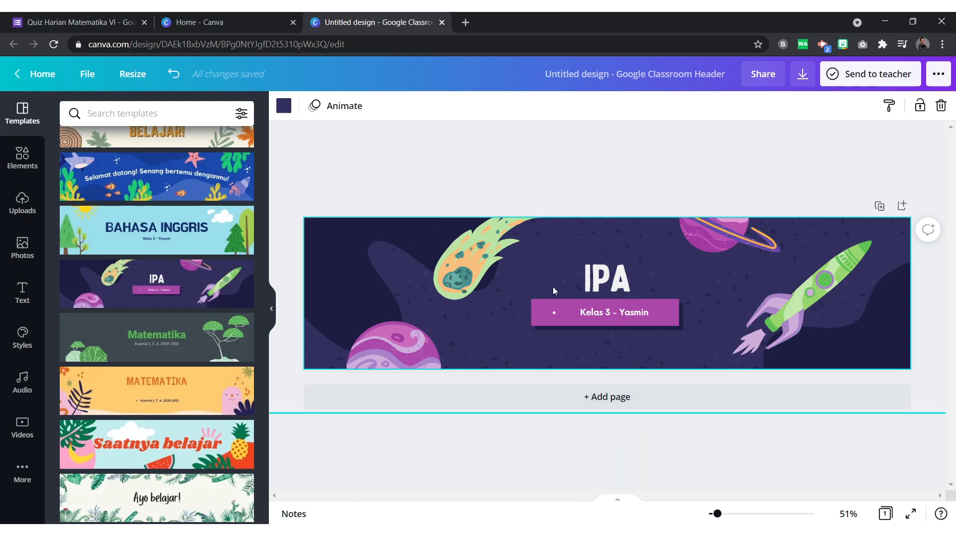
Remove the bullet from the subtitle below IPA and replace the name after "Kelas 3 -" with the teacher's name
{"action": "left_click", "coordinate": [55, 20]}
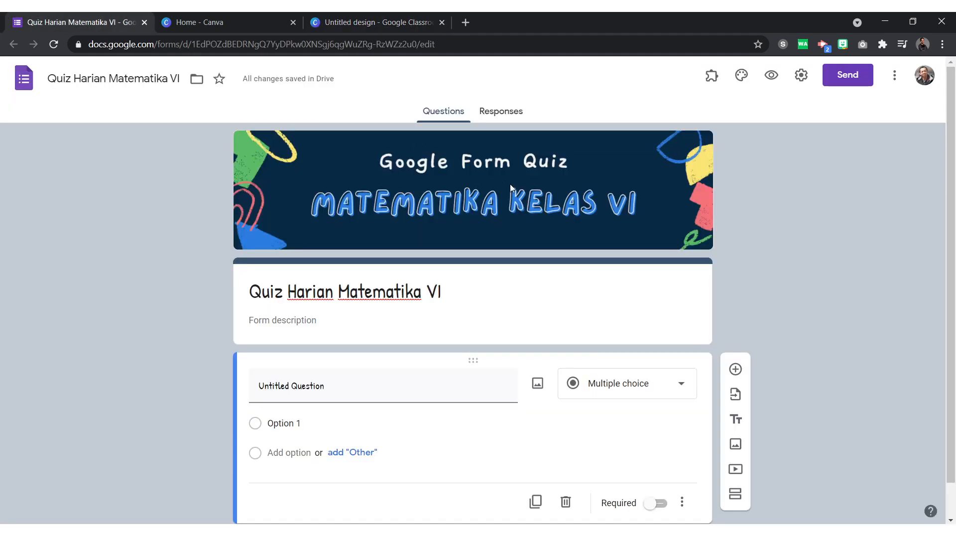
{"action": "left_click", "coordinate": [381, 23]}
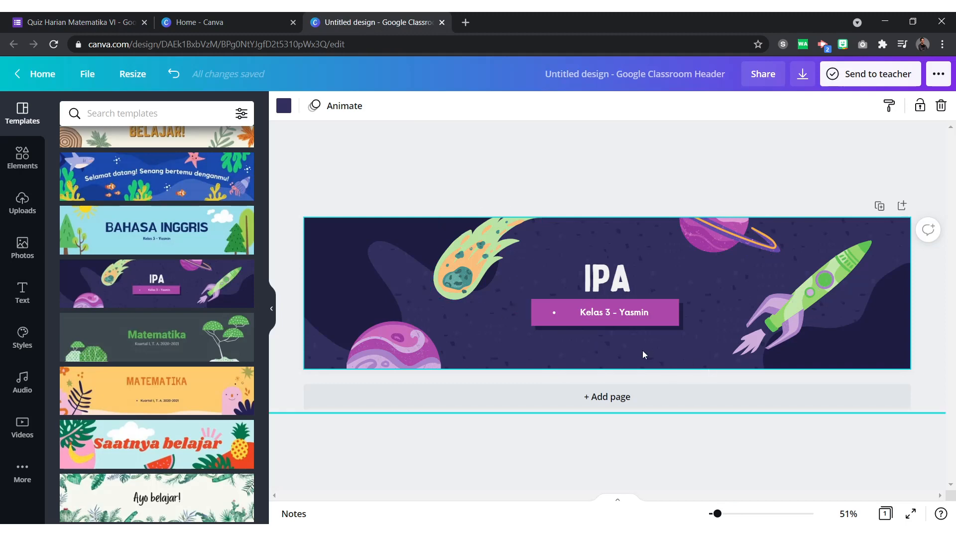
{"action": "double_click", "coordinate": [623, 311]}
{"action": "left_click", "coordinate": [596, 319]}
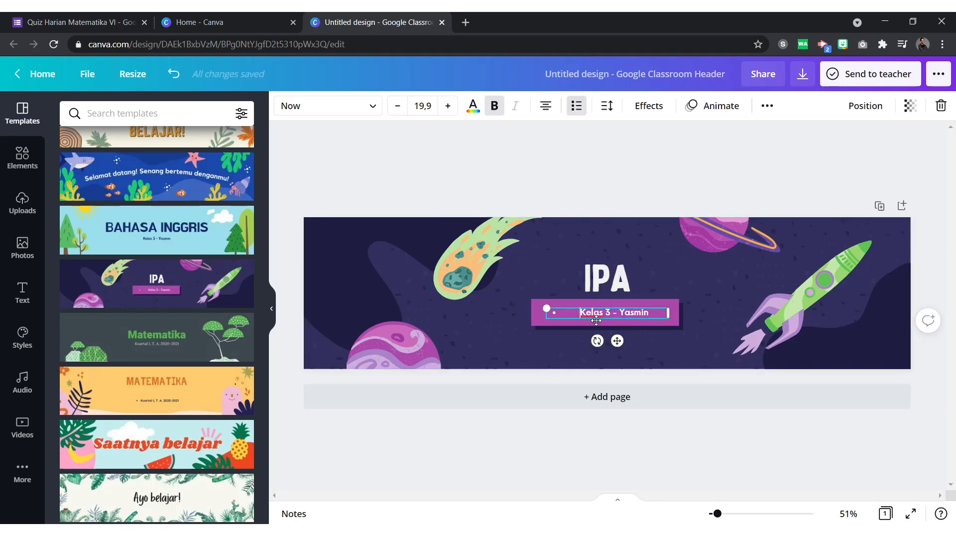
{"action": "key", "text": "BackSpace"}
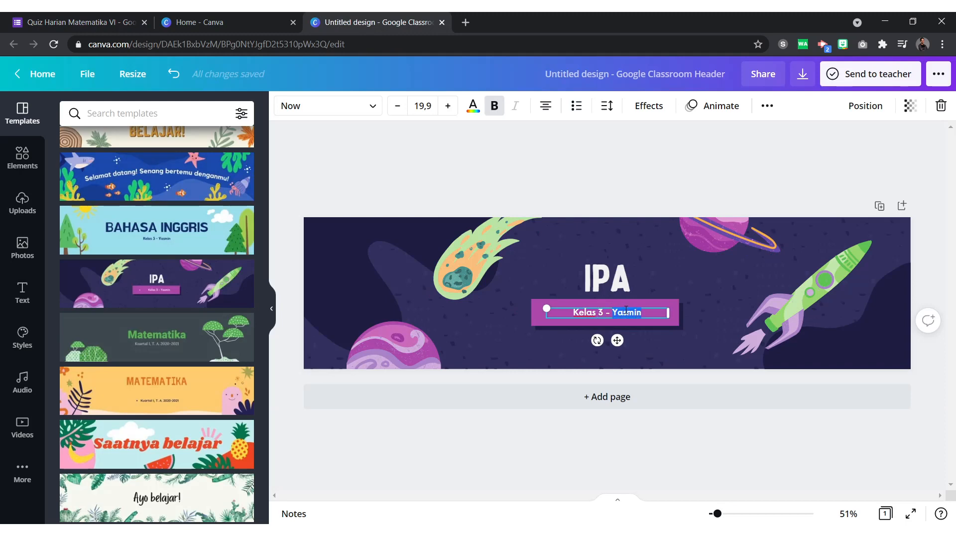
{"action": "type", "text": "Asep"}
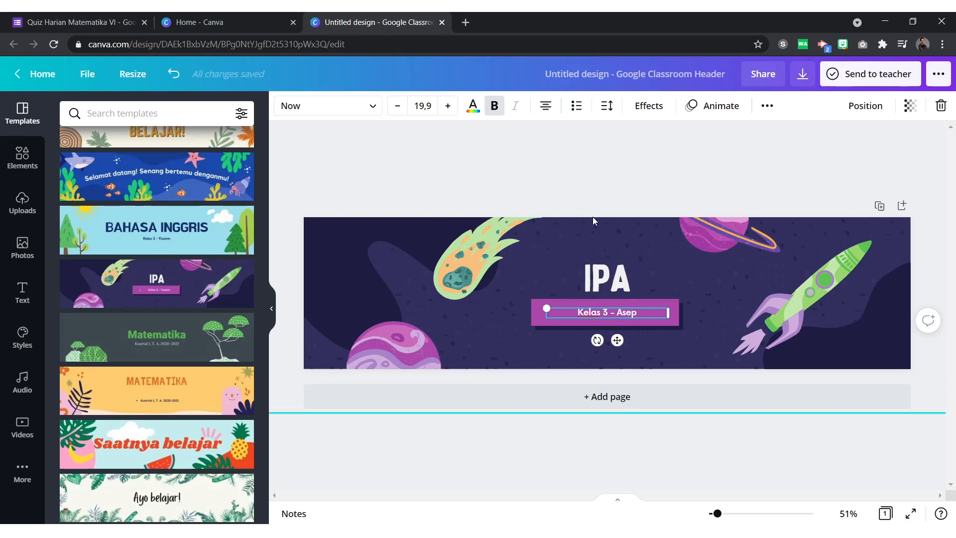
{"action": "left_click", "coordinate": [600, 170]}
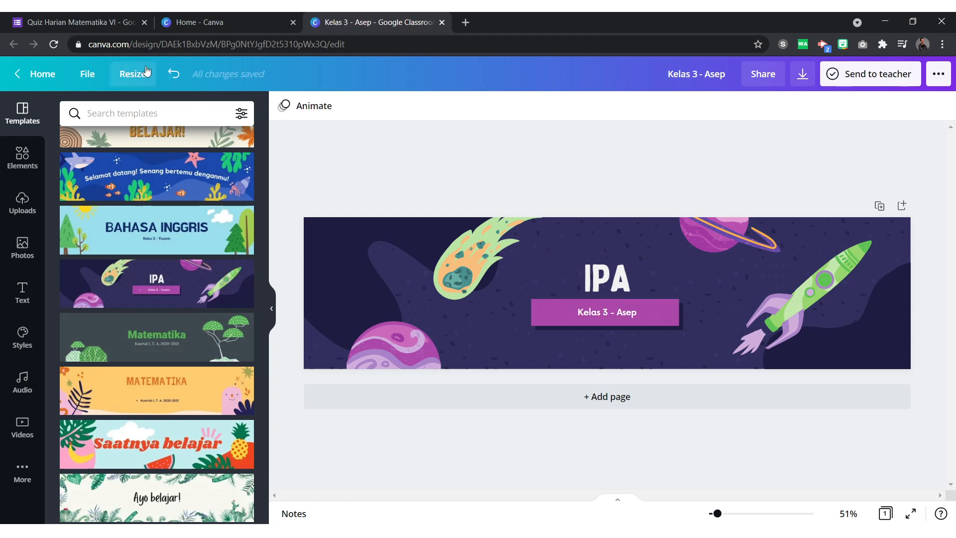
Resize the header design to a custom size of 1600 x 400 px without making a copy
{"action": "left_click", "coordinate": [79, 22]}
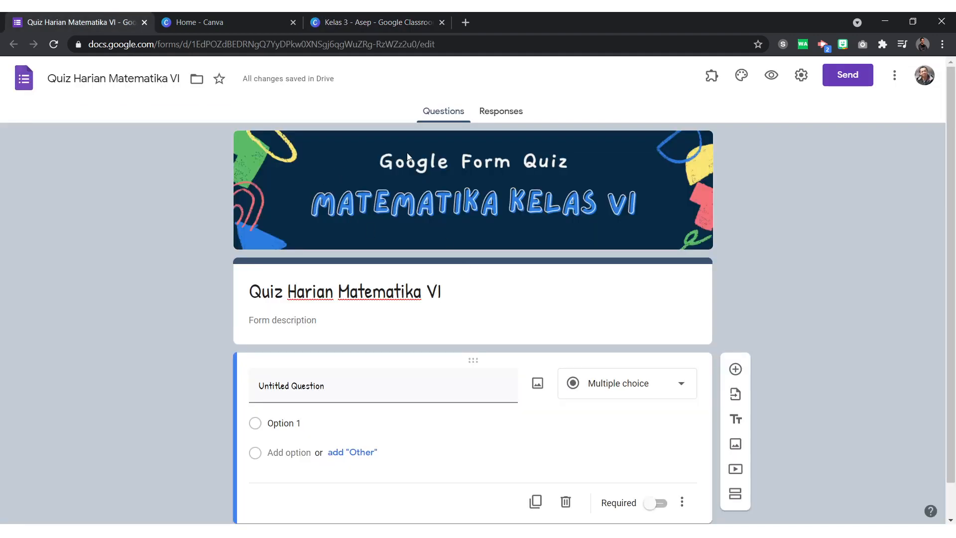
{"action": "left_click", "coordinate": [356, 18]}
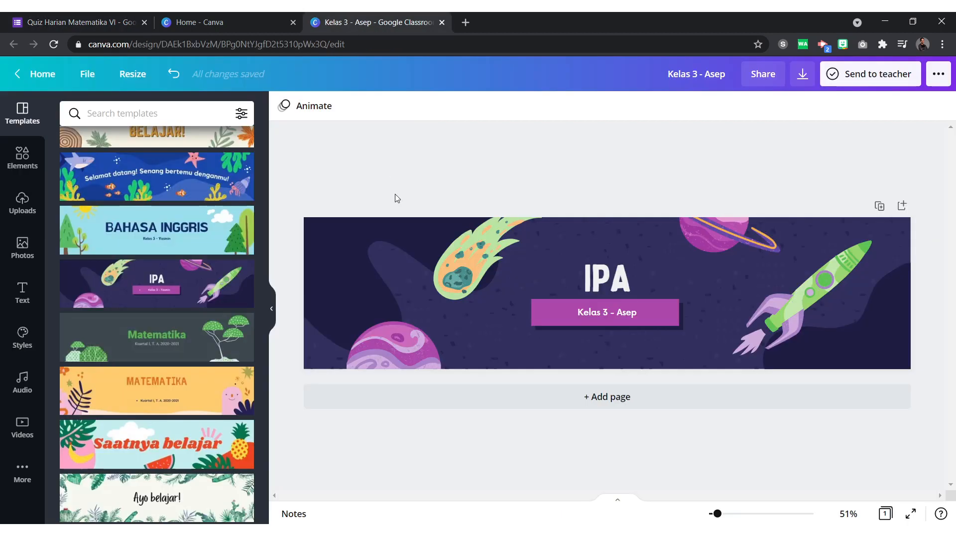
{"action": "left_click", "coordinate": [132, 75]}
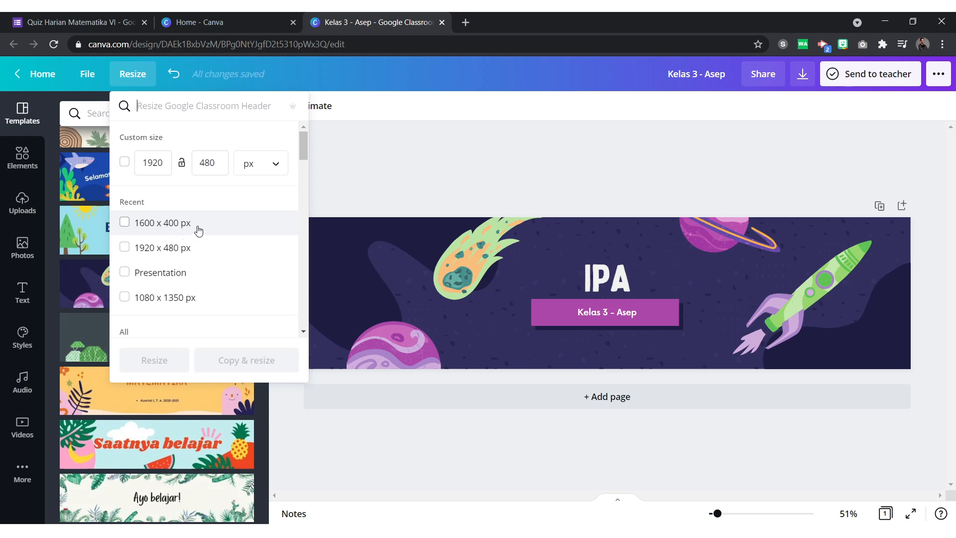
{"action": "left_click_drag", "start_coordinate": [167, 162], "coordinate": [155, 164]}
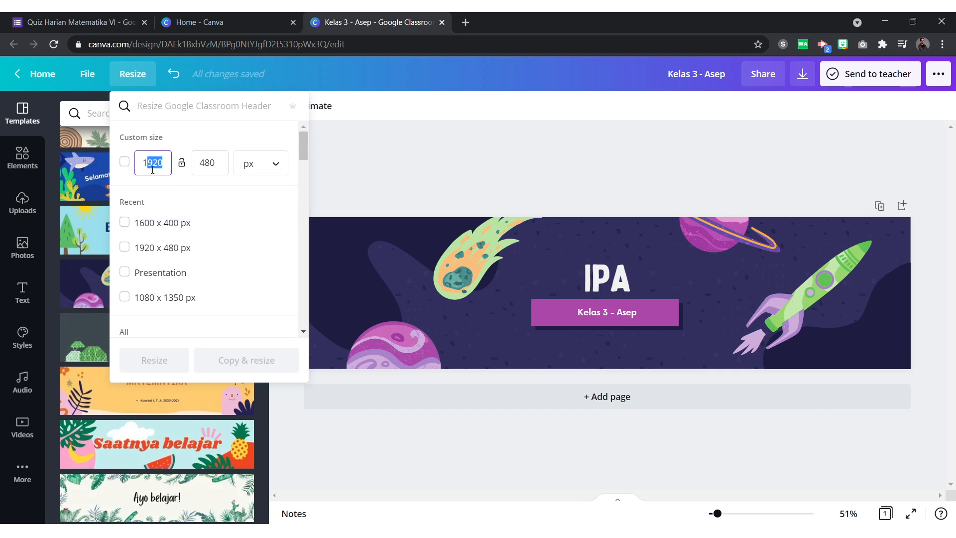
{"action": "type", "text": "600"}
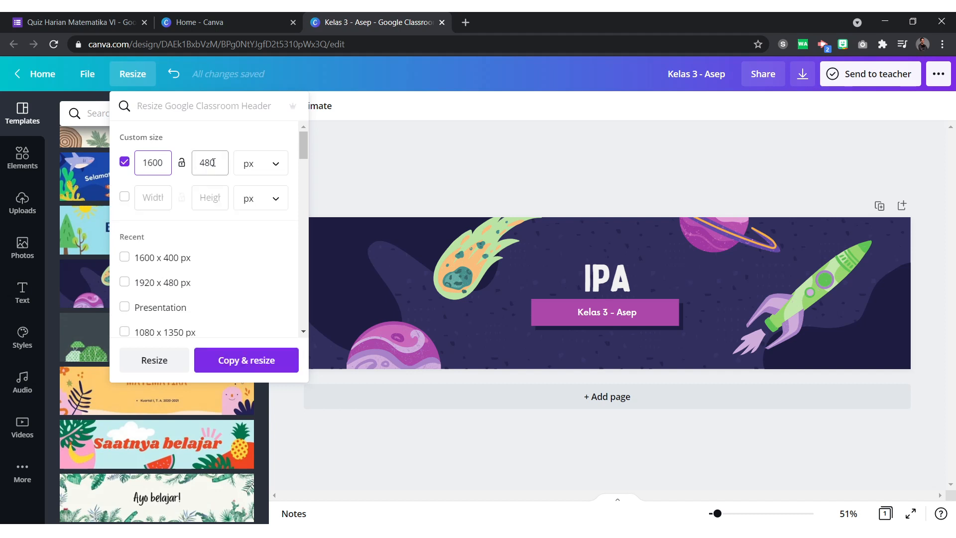
{"action": "left_click", "coordinate": [209, 162]}
{"action": "type", "text": "0"}
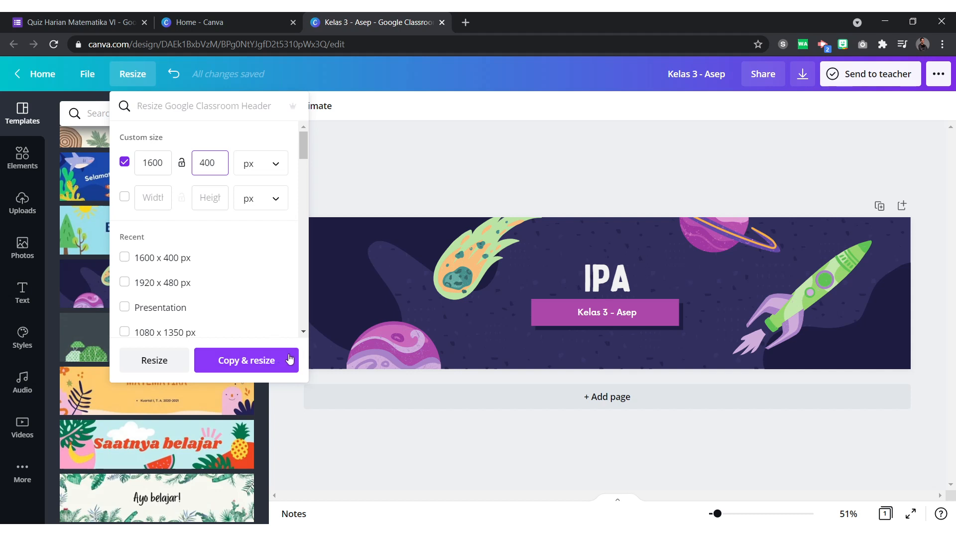
{"action": "left_click", "coordinate": [146, 367]}
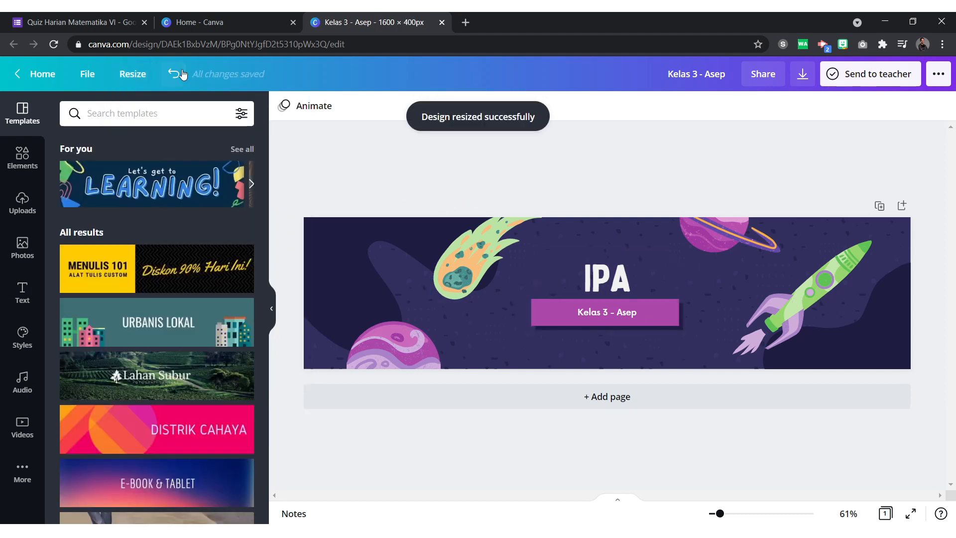
Resize the same design again using the recent 1600 x 400 px preset
{"action": "left_click", "coordinate": [143, 75]}
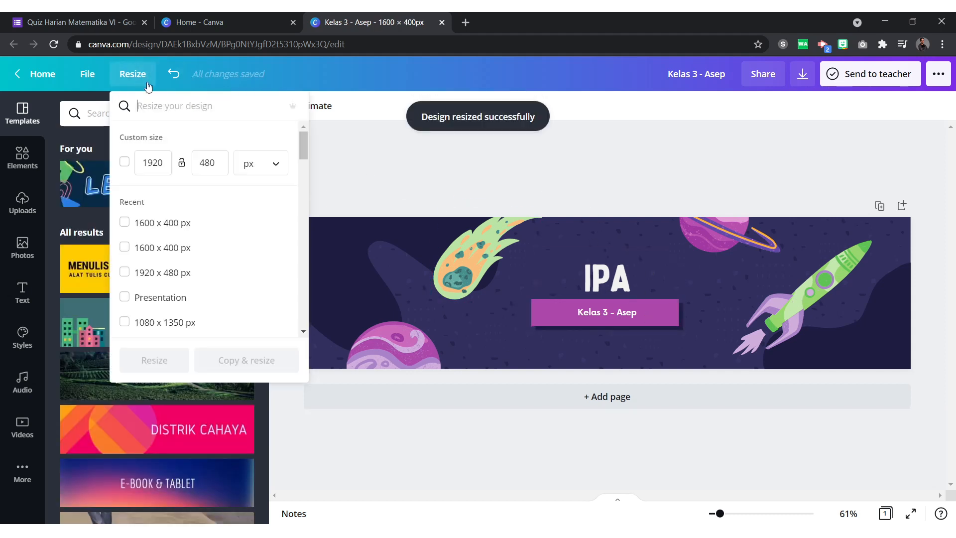
{"action": "left_click", "coordinate": [197, 222]}
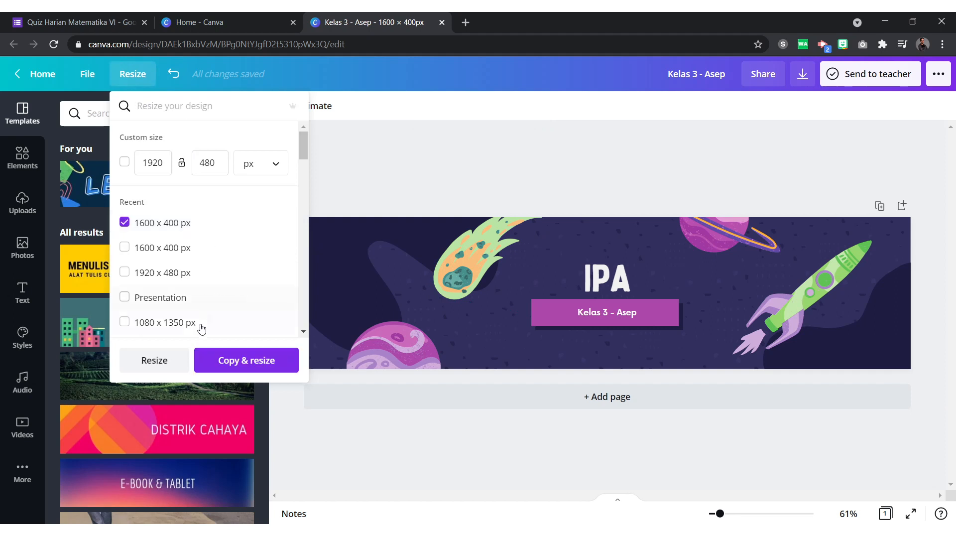
{"action": "left_click", "coordinate": [174, 360]}
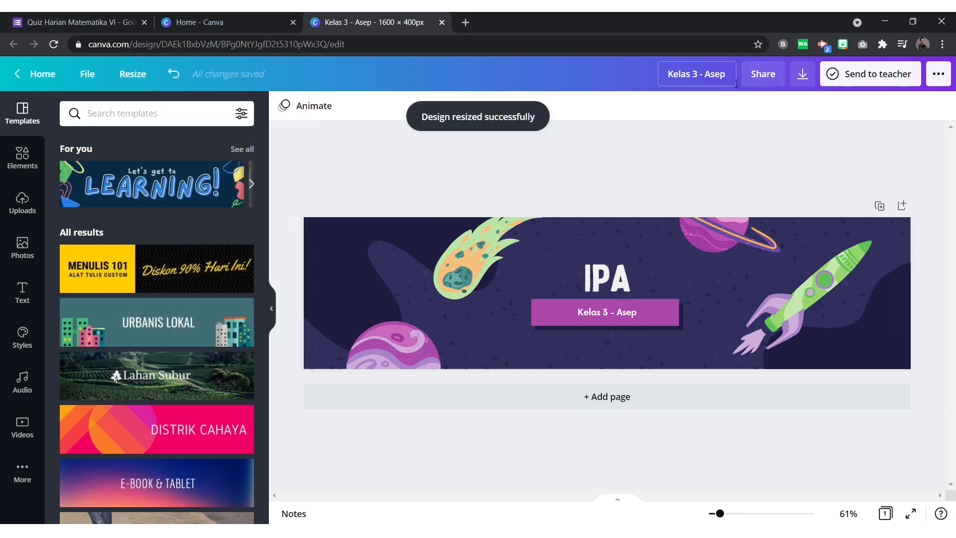
Download the finished 1600 × 400 px header as a PNG file
{"action": "left_click", "coordinate": [803, 76]}
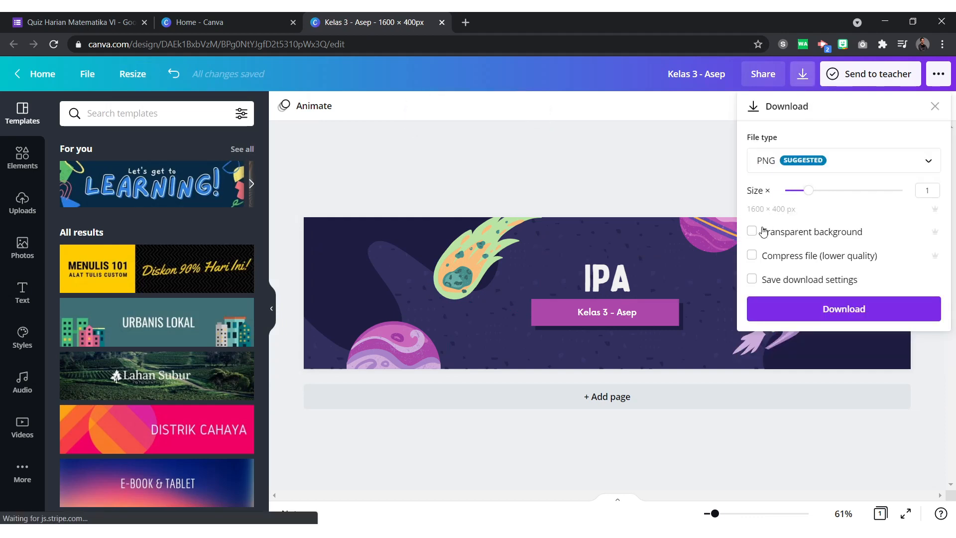
{"action": "left_click", "coordinate": [818, 309]}
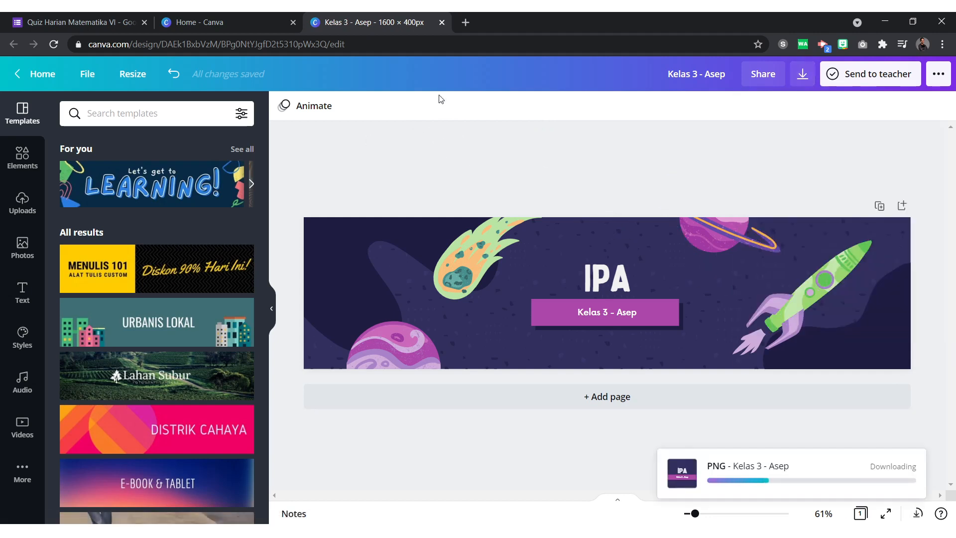
Switch to the Google Forms quiz and remove its current header image from the theme
{"action": "left_click", "coordinate": [94, 15]}
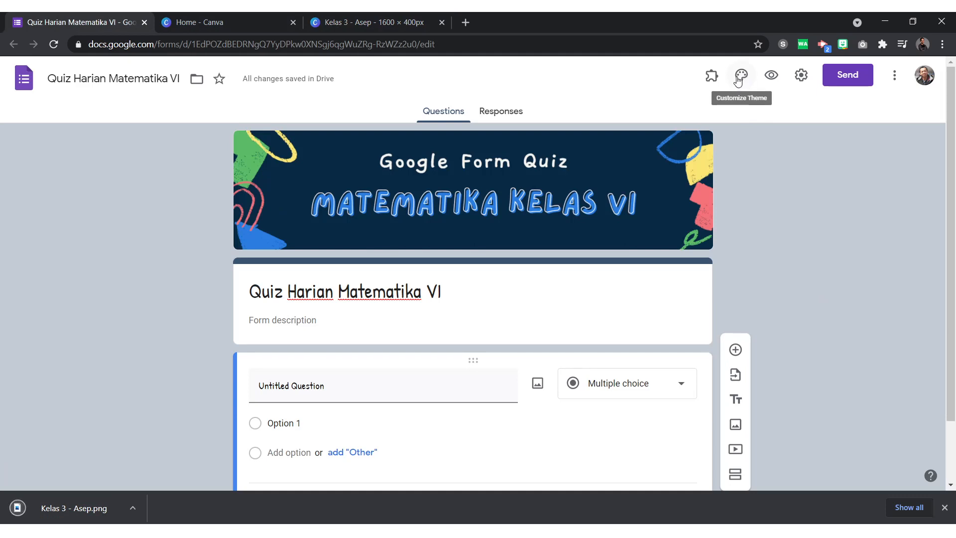
{"action": "scroll", "coordinate": [370, 384], "scroll_direction": "down", "scroll_amount": 2}
{"action": "scroll", "coordinate": [436, 397], "scroll_direction": "up", "scroll_amount": 2}
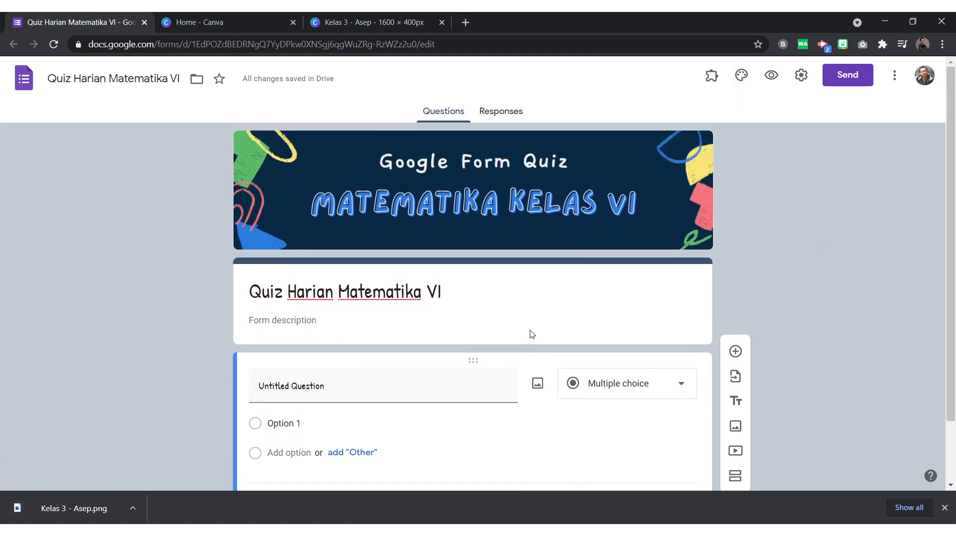
{"action": "left_click", "coordinate": [742, 78]}
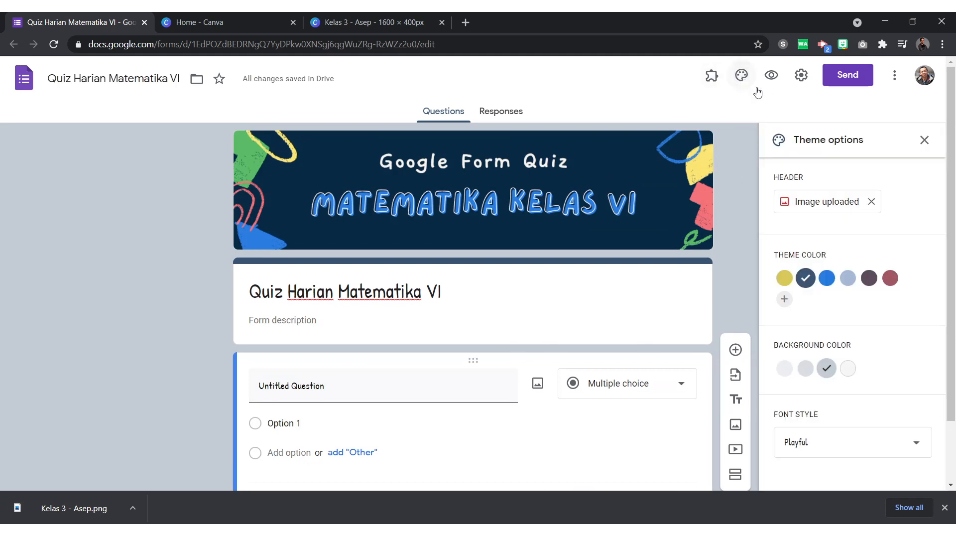
{"action": "left_click", "coordinate": [871, 202]}
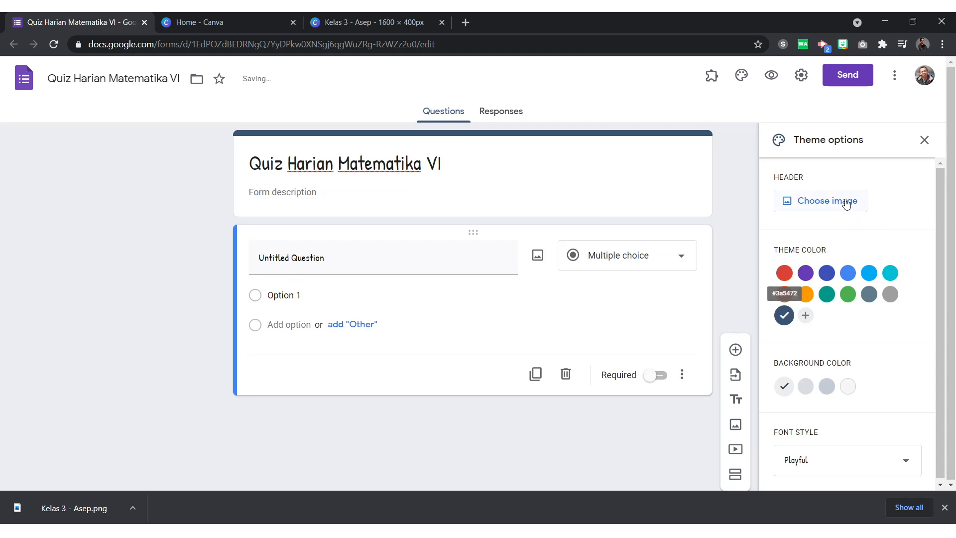
Browse the form's built-in header themes, including Birthday, Food and dining, Night out, and Sports and games
{"action": "left_click", "coordinate": [832, 204]}
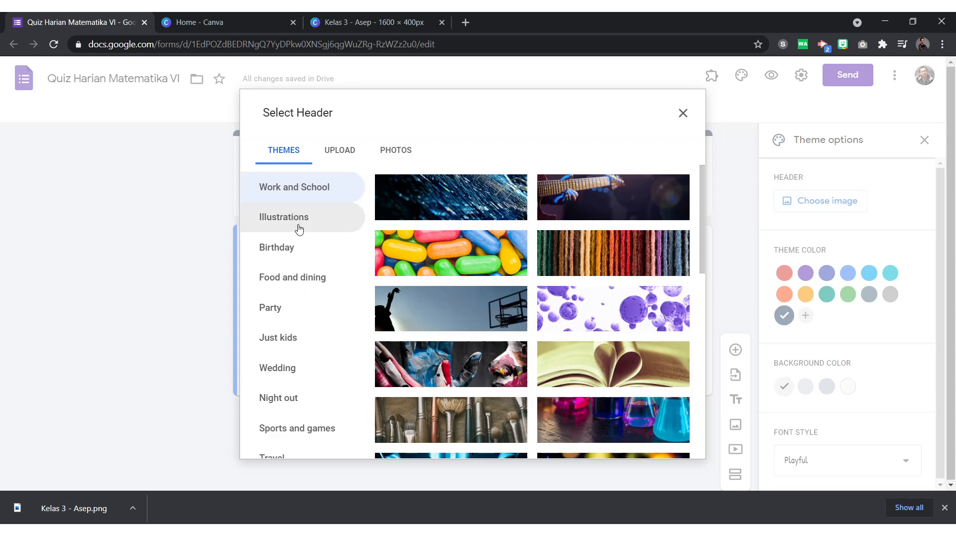
{"action": "left_click", "coordinate": [293, 377]}
{"action": "left_click", "coordinate": [295, 402]}
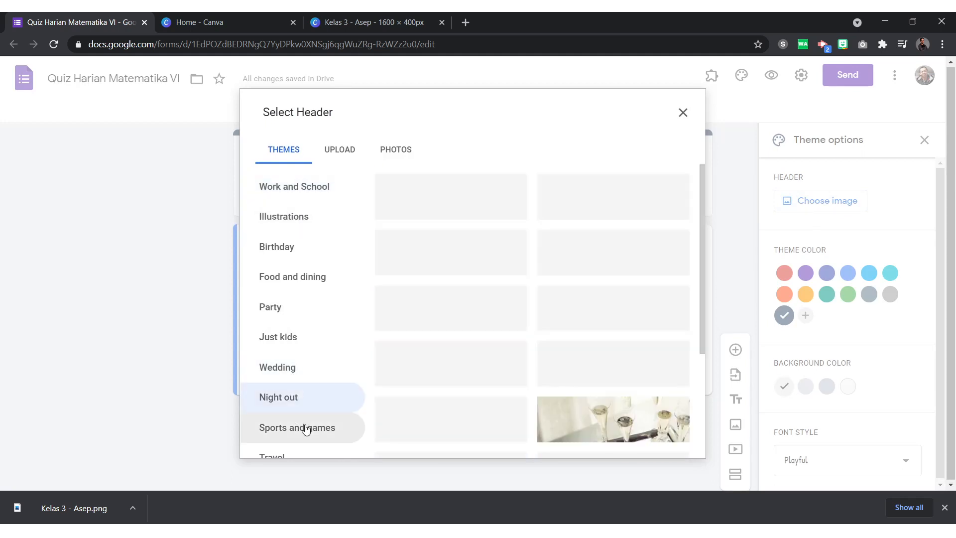
{"action": "left_click", "coordinate": [305, 429]}
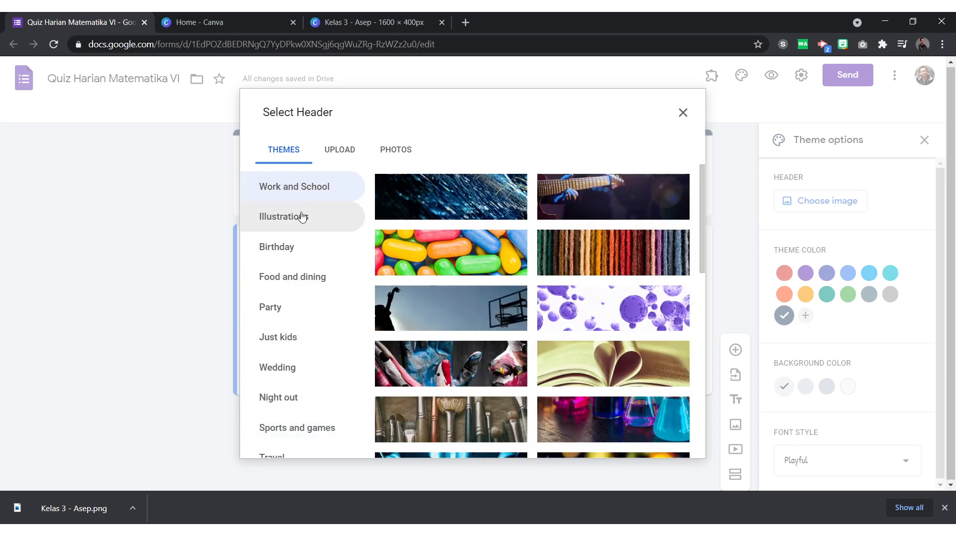
{"action": "left_click", "coordinate": [299, 216]}
{"action": "left_click", "coordinate": [300, 255]}
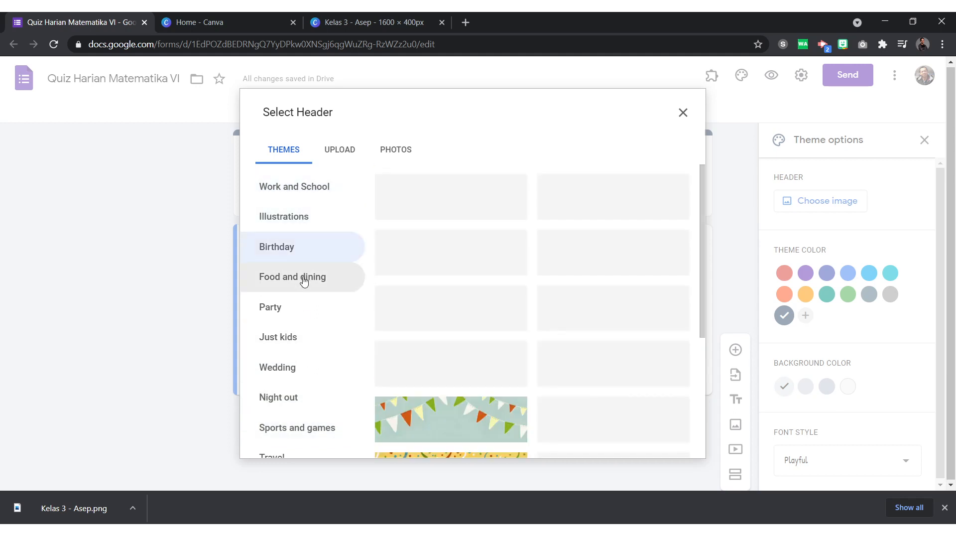
{"action": "left_click", "coordinate": [304, 279]}
{"action": "left_click", "coordinate": [301, 332]}
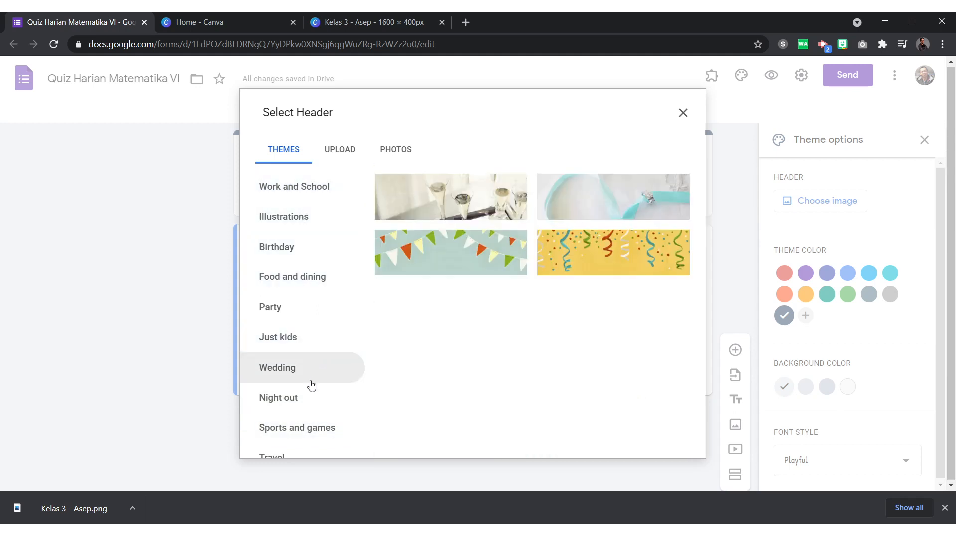
{"action": "left_click", "coordinate": [312, 399]}
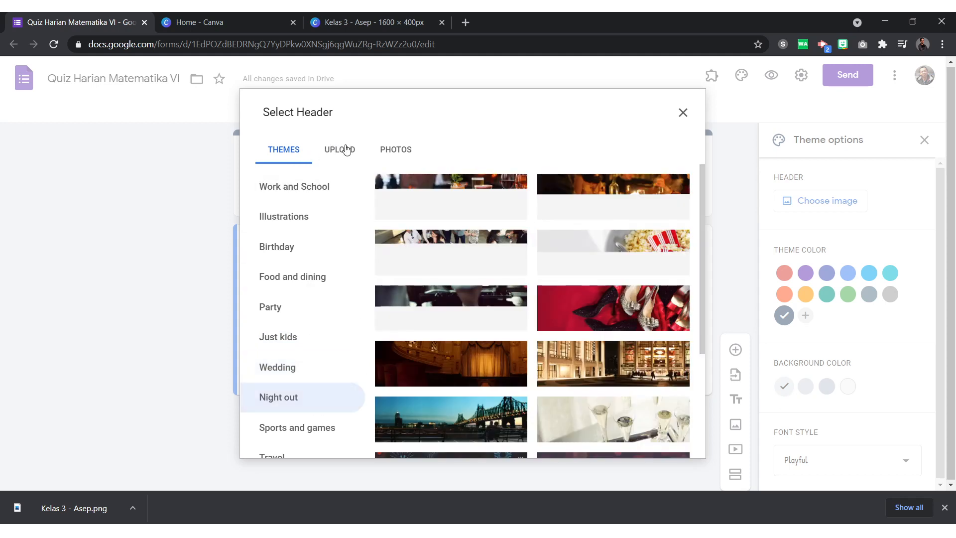
Upload the downloaded space-themed IPA image as the quiz form's header
{"action": "left_click", "coordinate": [345, 150]}
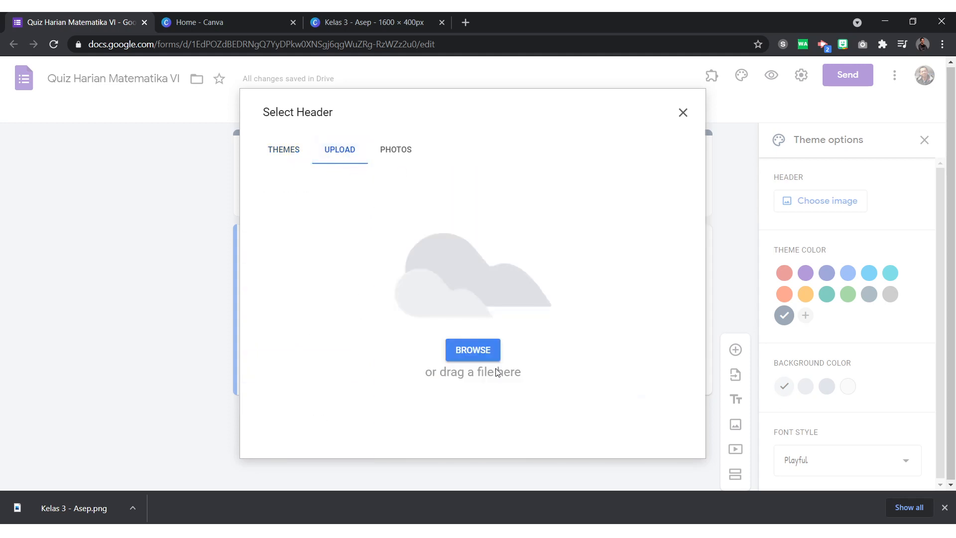
{"action": "left_click", "coordinate": [470, 358]}
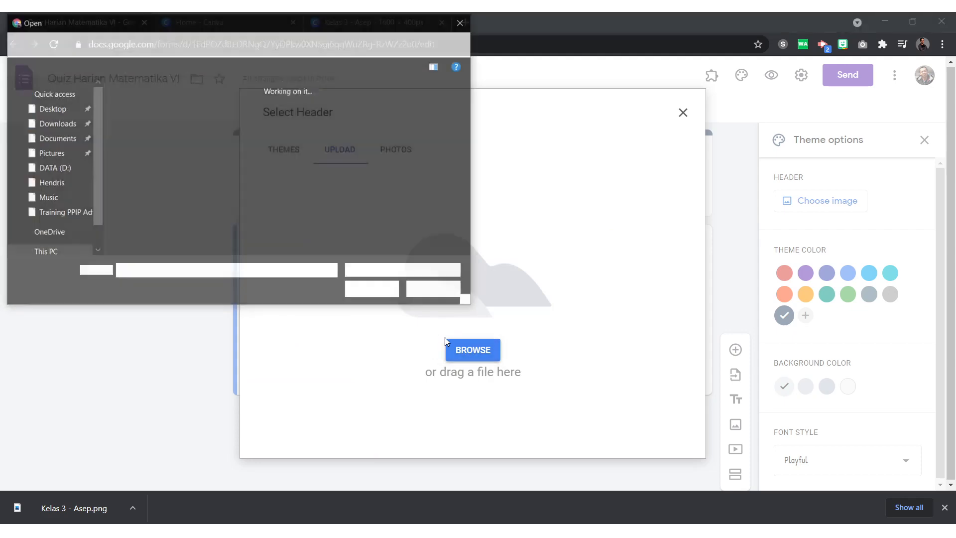
{"action": "double_click", "coordinate": [150, 150]}
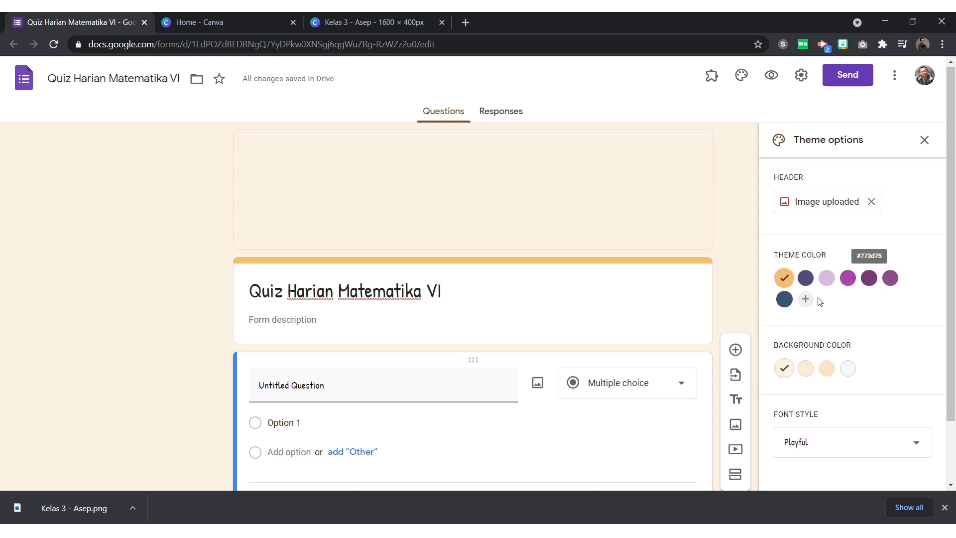
Try several suggested theme colors on the form, including dark indigo and pale lilac
{"action": "left_click", "coordinate": [806, 279]}
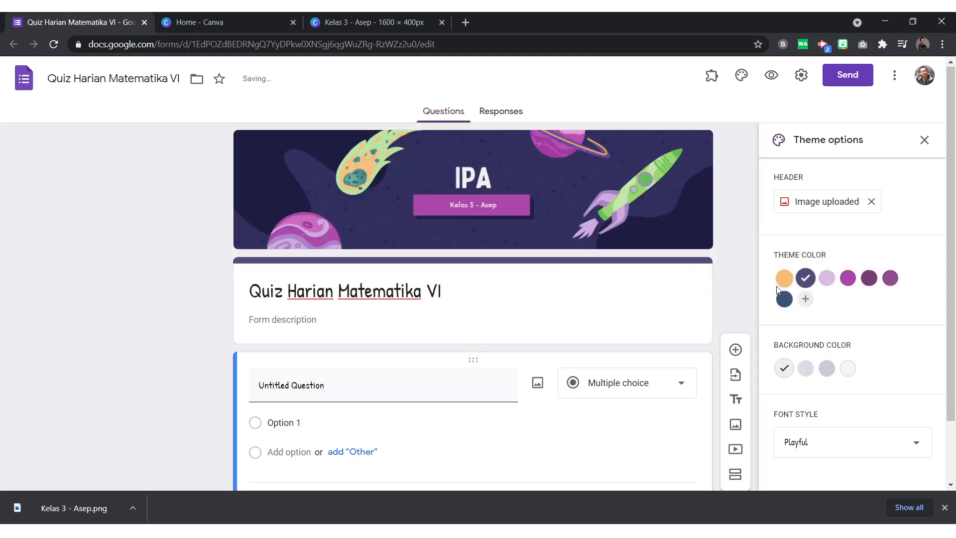
{"action": "left_click", "coordinate": [786, 280]}
{"action": "left_click", "coordinate": [785, 299]}
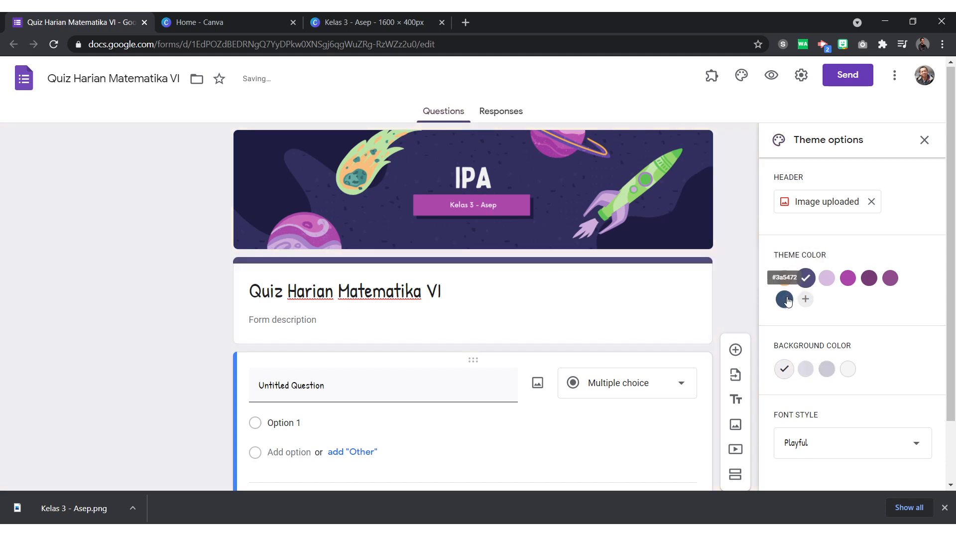
{"action": "left_click", "coordinate": [807, 280]}
{"action": "left_click", "coordinate": [827, 279]}
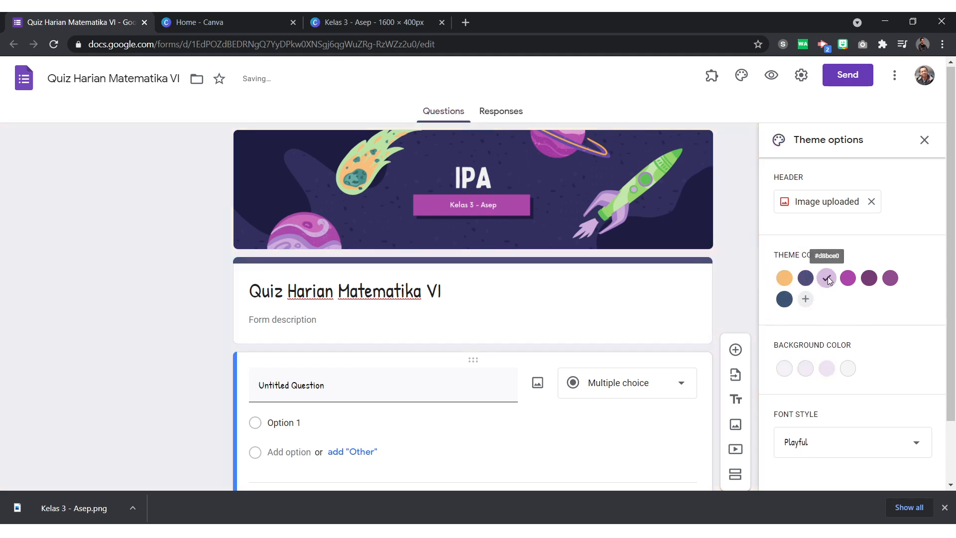
Set the form's theme color to bright magenta-purple and its background to the deepest matching pink-lilac tint
{"action": "left_click", "coordinate": [848, 280]}
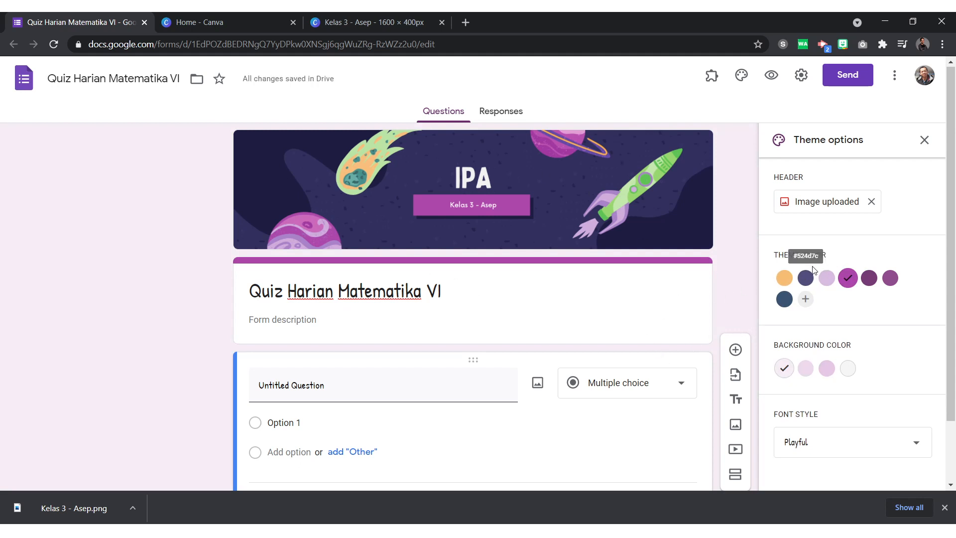
{"action": "left_click", "coordinate": [827, 368]}
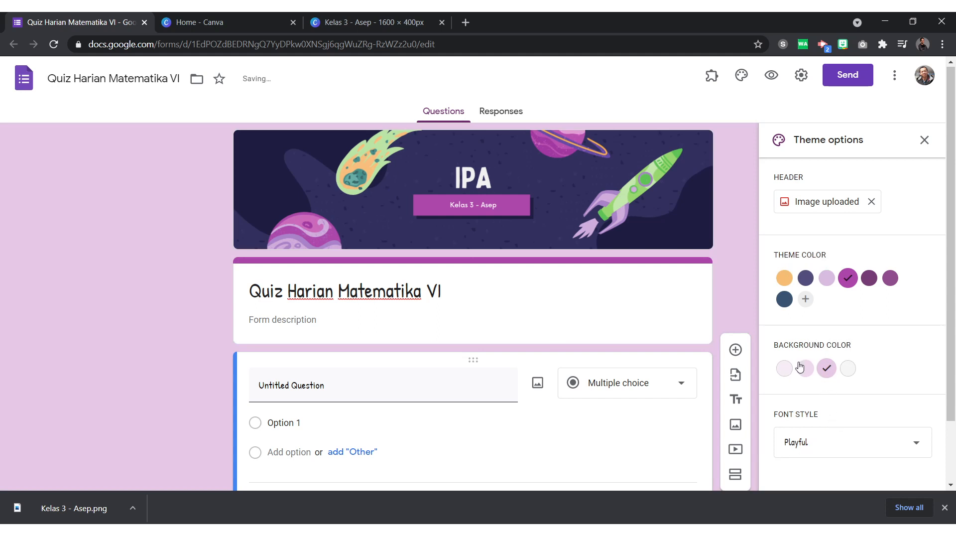
Choose the Playful font style and review the themed form from header to first question
{"action": "left_click", "coordinate": [811, 444]}
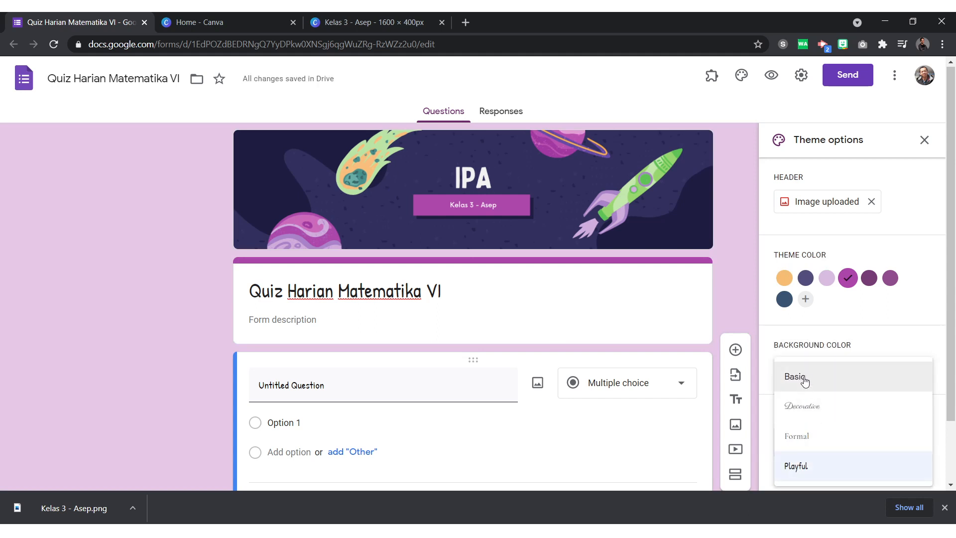
{"action": "left_click", "coordinate": [802, 463]}
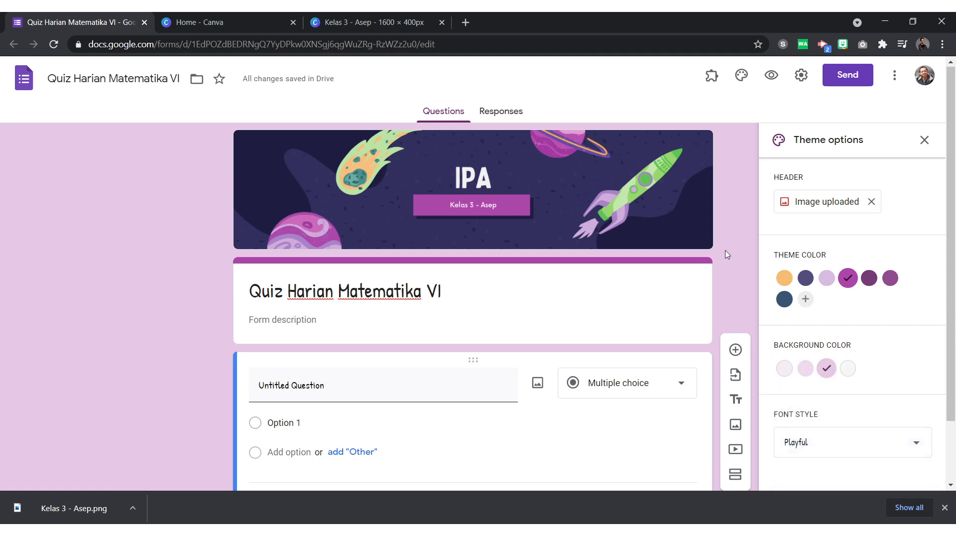
{"action": "scroll", "coordinate": [387, 297], "scroll_direction": "down", "scroll_amount": 2}
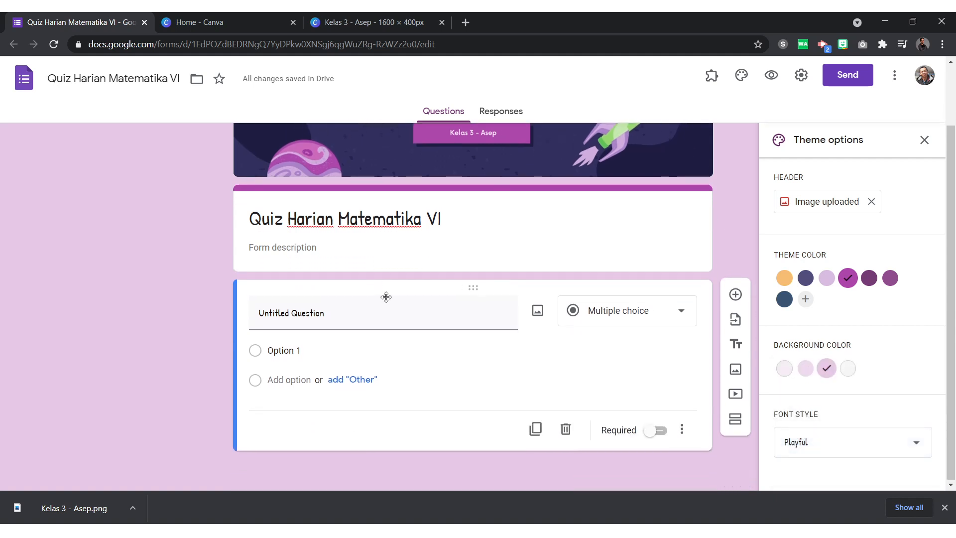
{"action": "scroll", "coordinate": [397, 318], "scroll_direction": "up", "scroll_amount": 2}
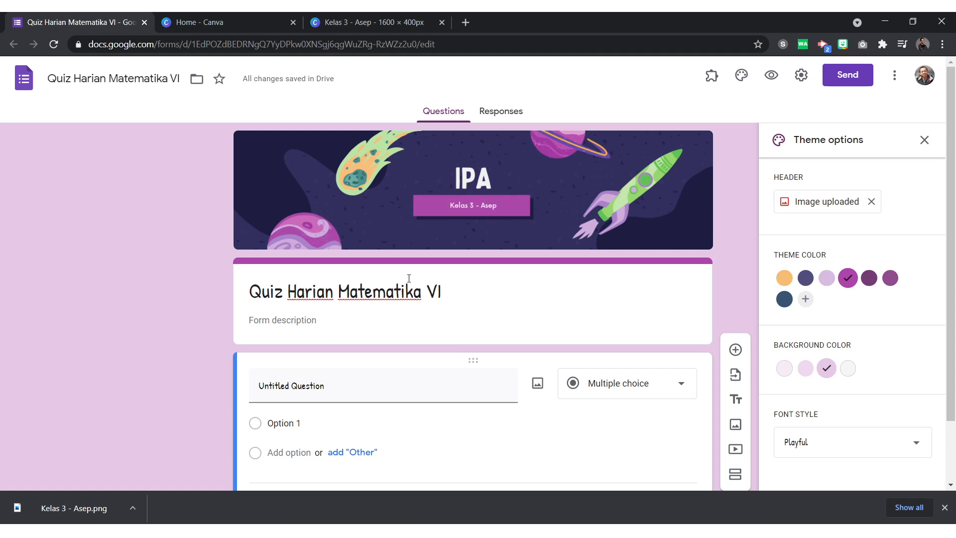
{"action": "left_click", "coordinate": [458, 280]}
{"action": "left_click", "coordinate": [732, 214]}
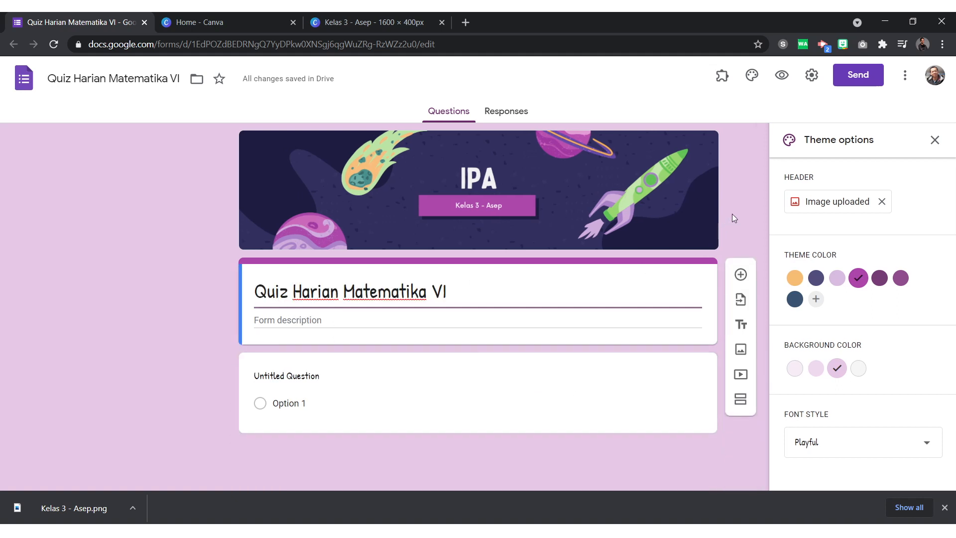